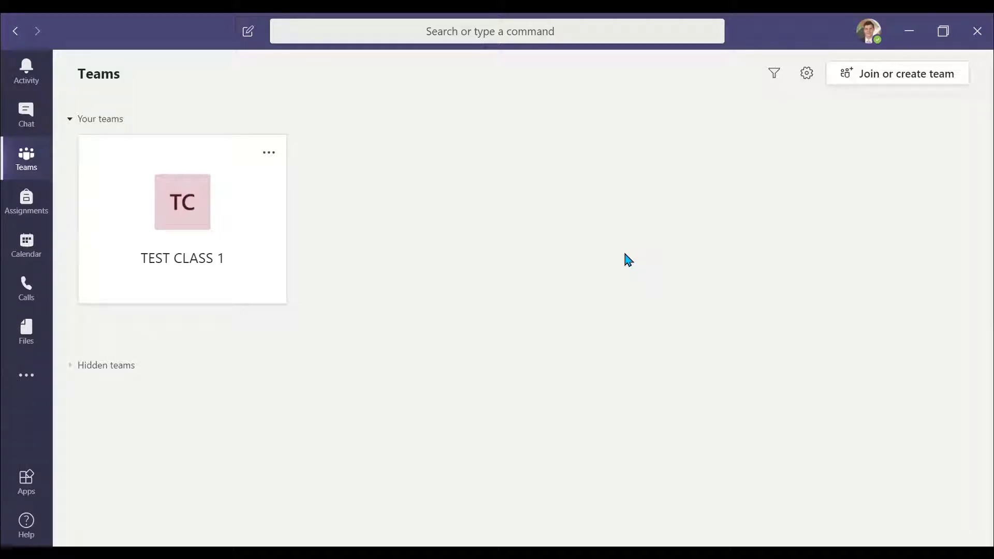
From the Teams overview, open Manage team for TEST CLASS 1, which lists only the owner
click(27, 164)
click(223, 224)
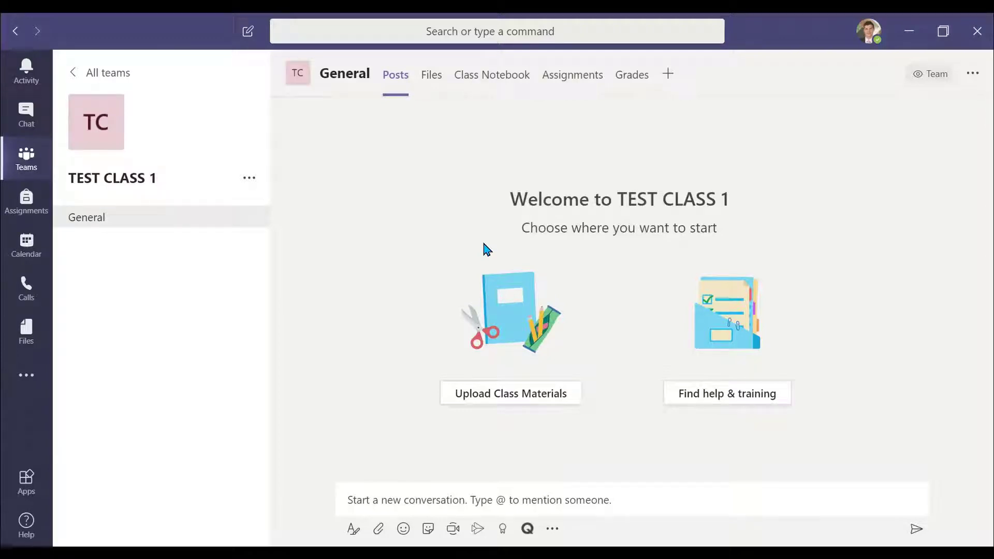
click(249, 178)
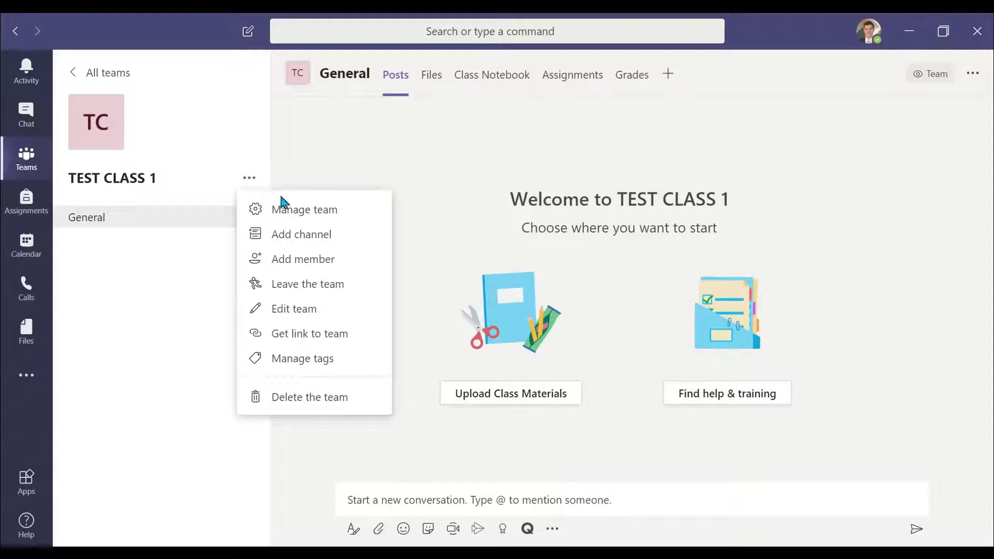
click(375, 214)
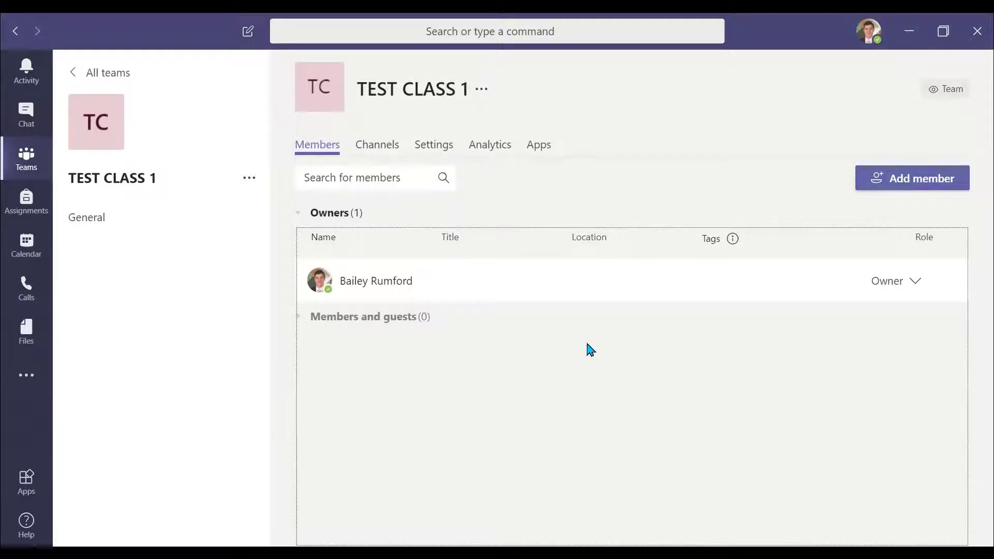
Search for the student casdstudent and add them to TEST CLASS 1
click(911, 180)
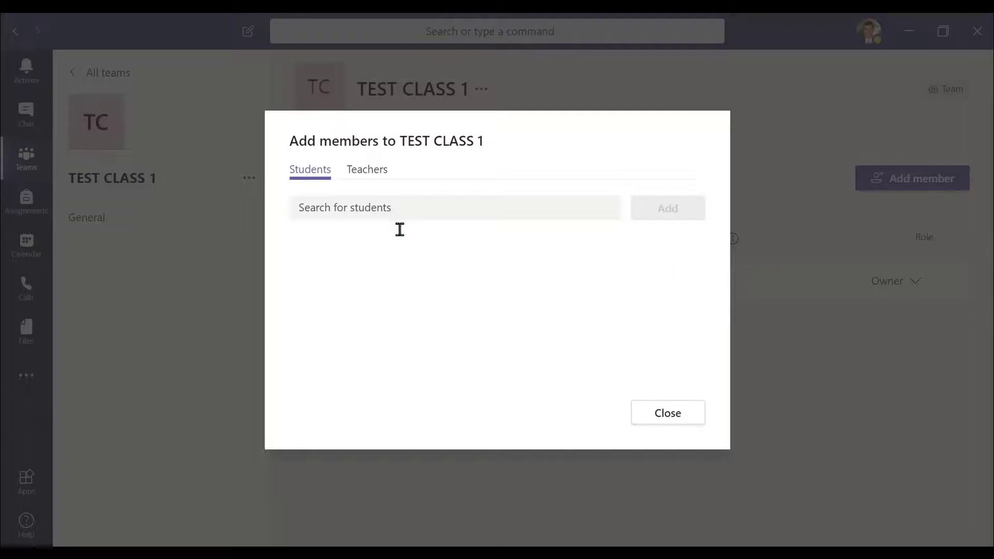
click(412, 209)
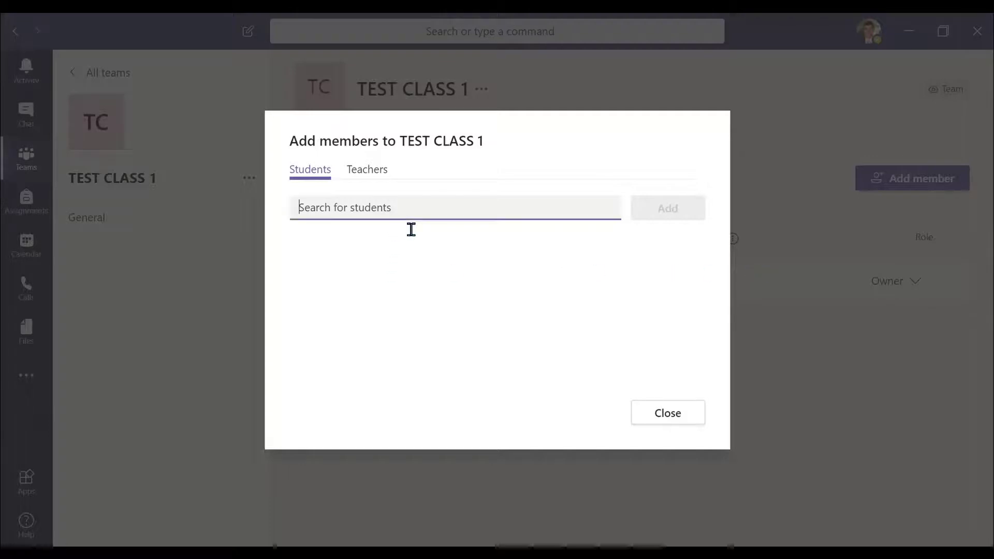
text(casd)
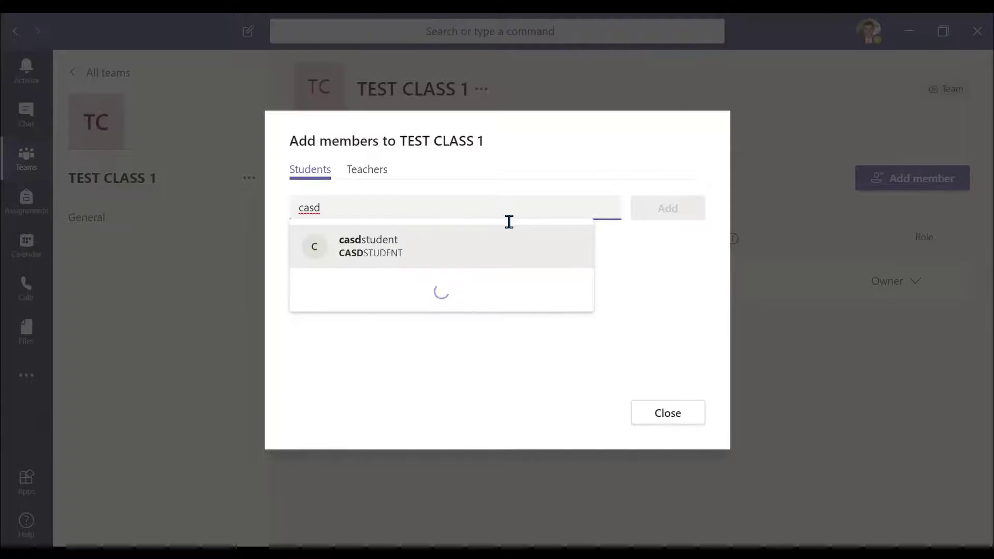
click(501, 246)
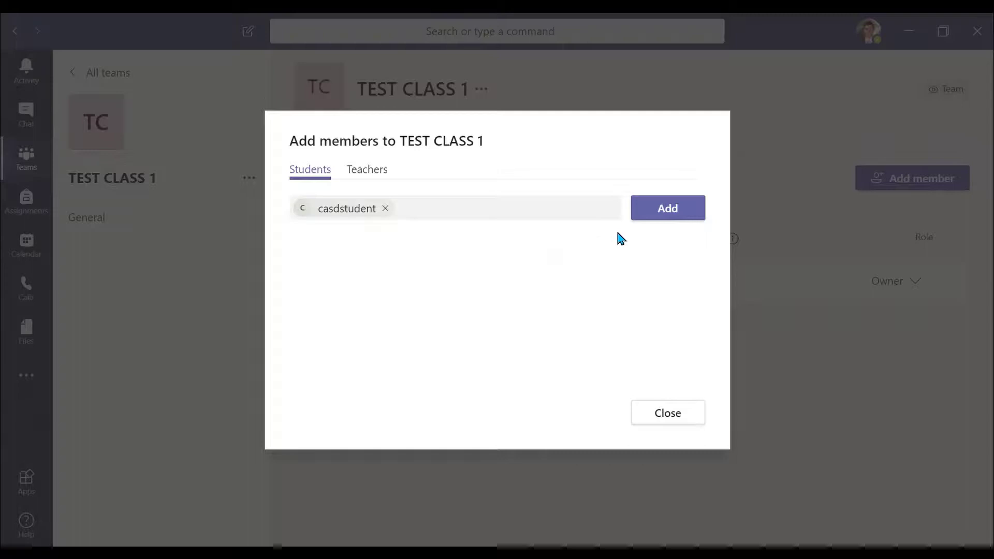
click(653, 223)
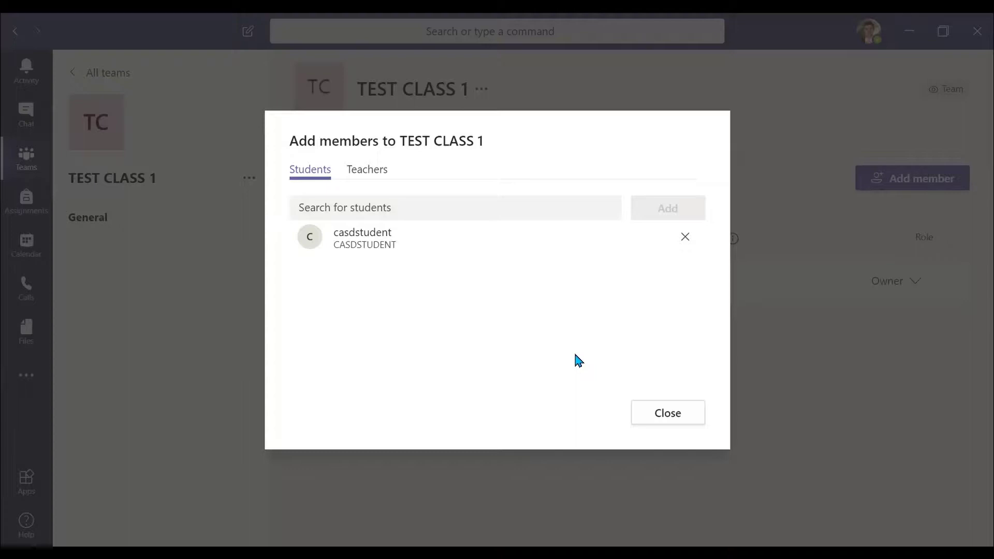
Close the Add members dialog and view casdstudent's contact card in the member list
click(668, 412)
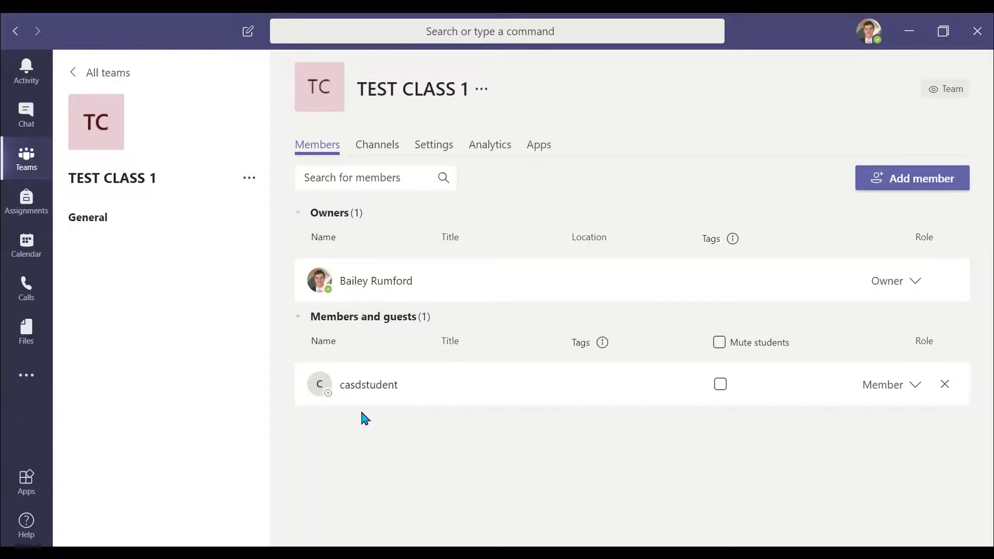
click(374, 388)
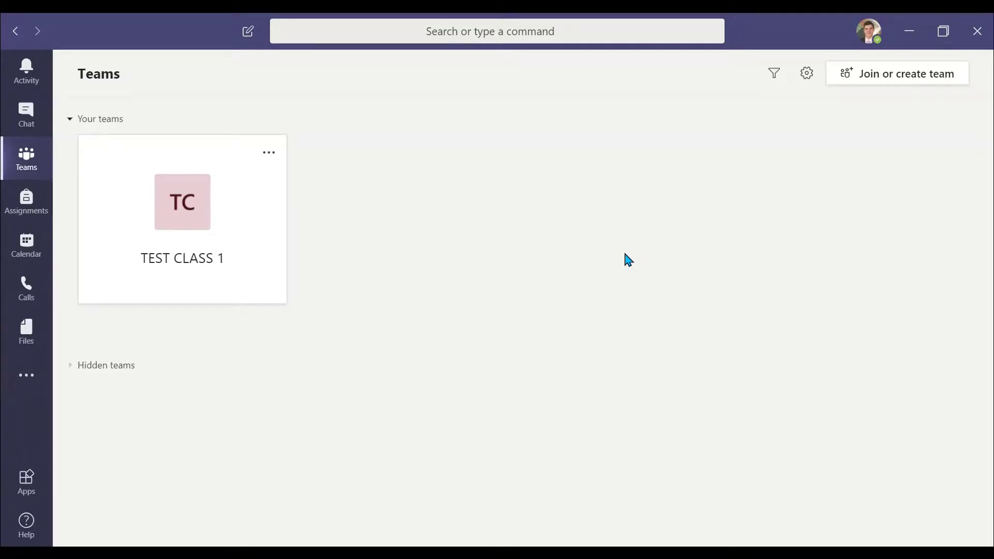
From the Teams overview, reopen Manage team for TEST CLASS 1, now showing one owner and one member
click(26, 159)
click(223, 225)
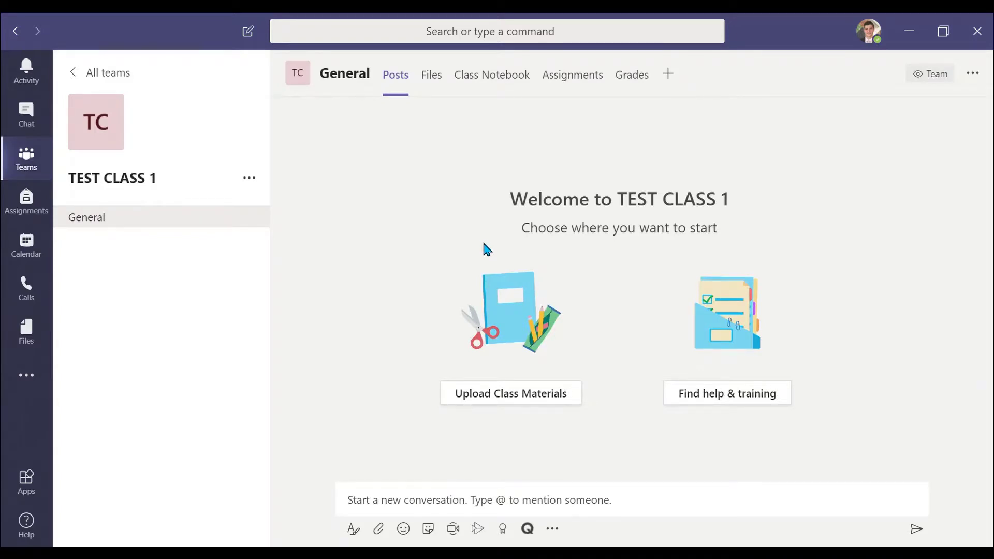
click(250, 178)
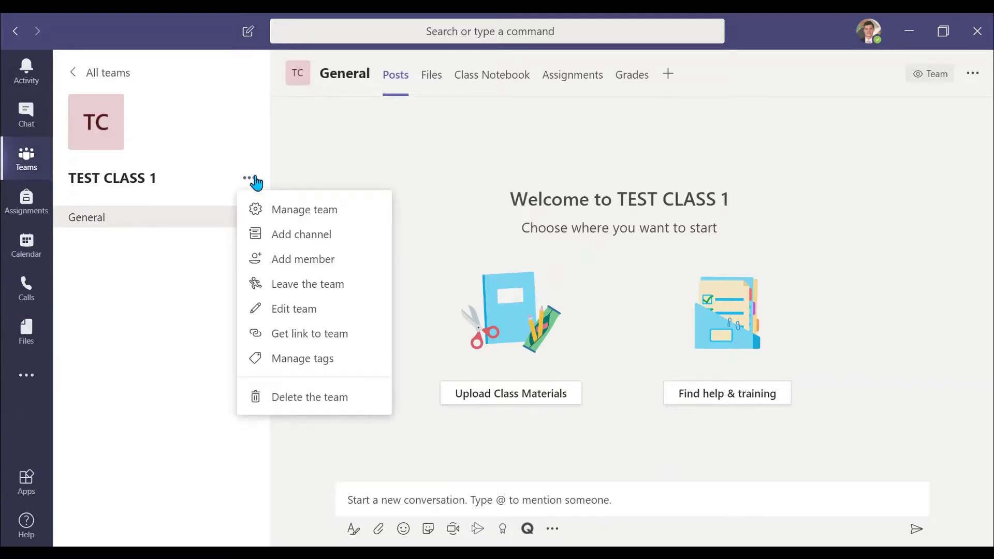
click(374, 211)
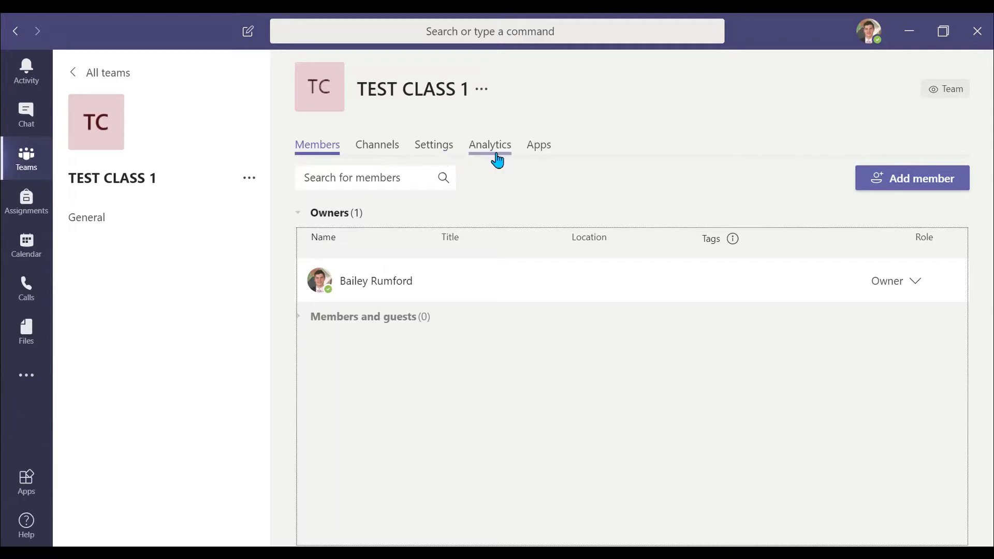
Expand Members and guests and remove casdstudent from TEST CLASS 1
click(741, 448)
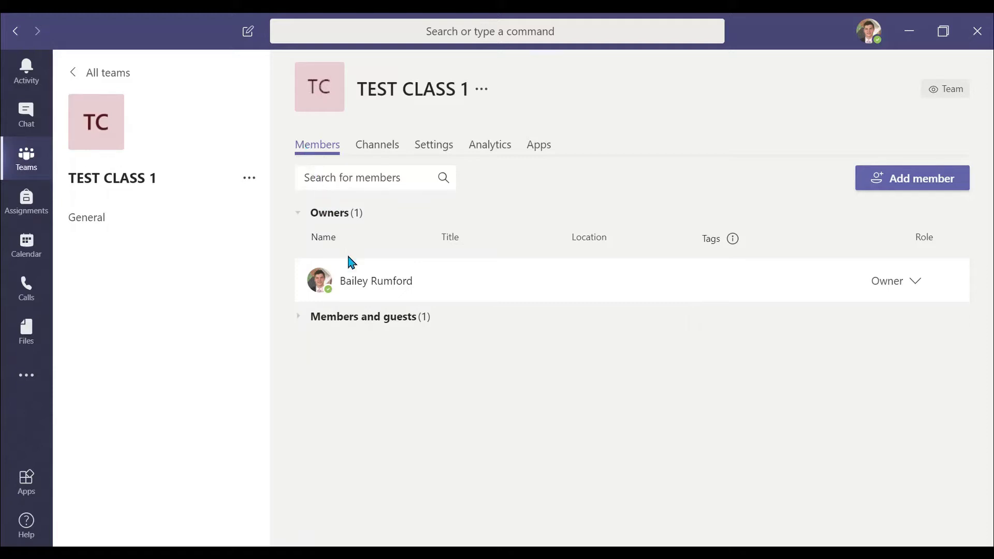
click(392, 320)
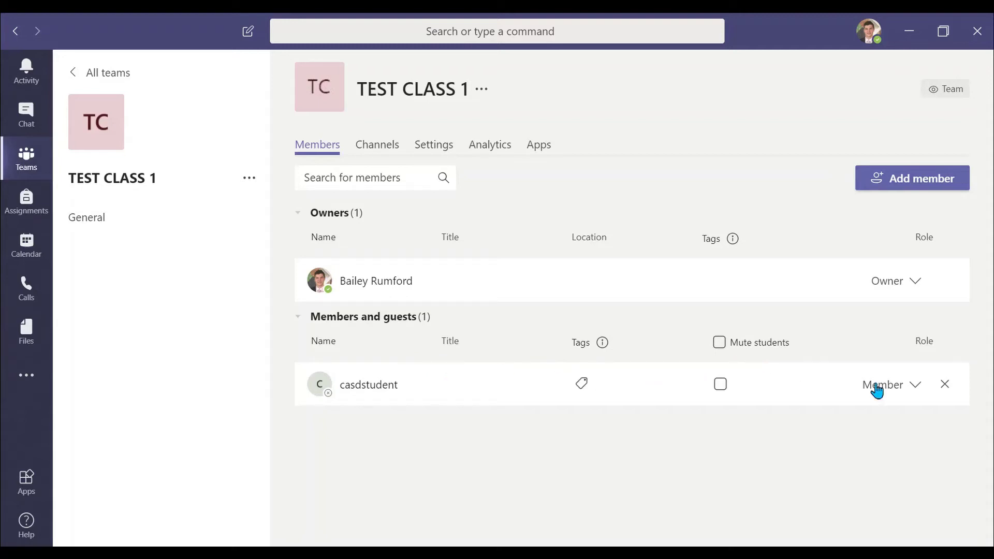
mouse_move(944, 385)
click(945, 384)
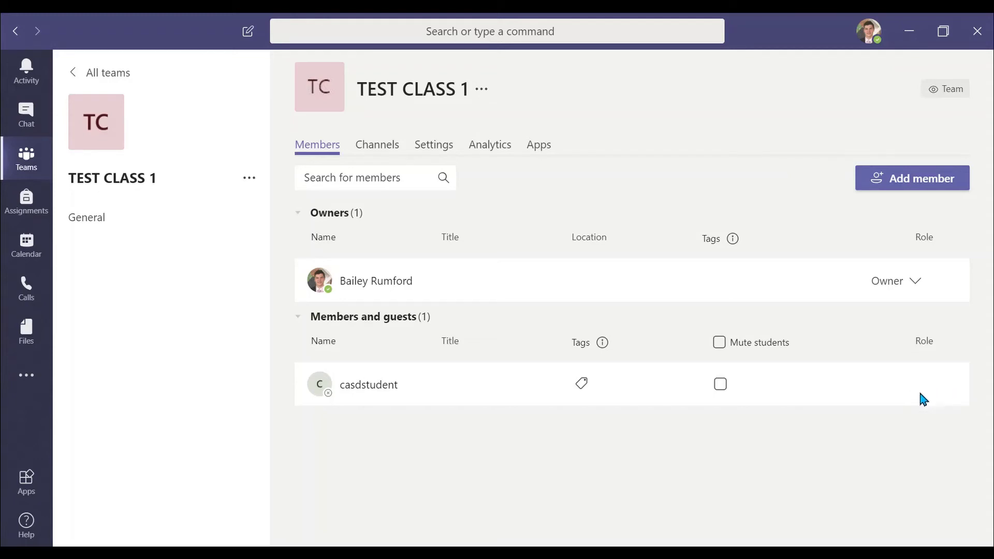